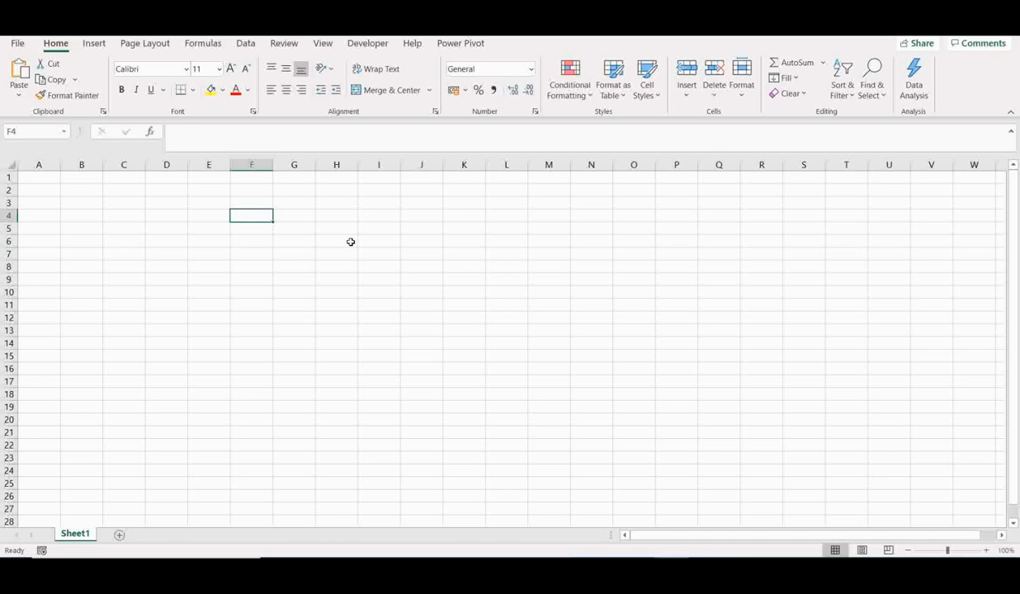
# Enter the column headers Month in F4 and Quantity in G4
pyautogui.write('MOnth')
pyautogui.press('BackSpace')
pyautogui.press('BackSpace')
pyautogui.press('BackSpace')
pyautogui.press('BackSpace')
pyautogui.write('onth')
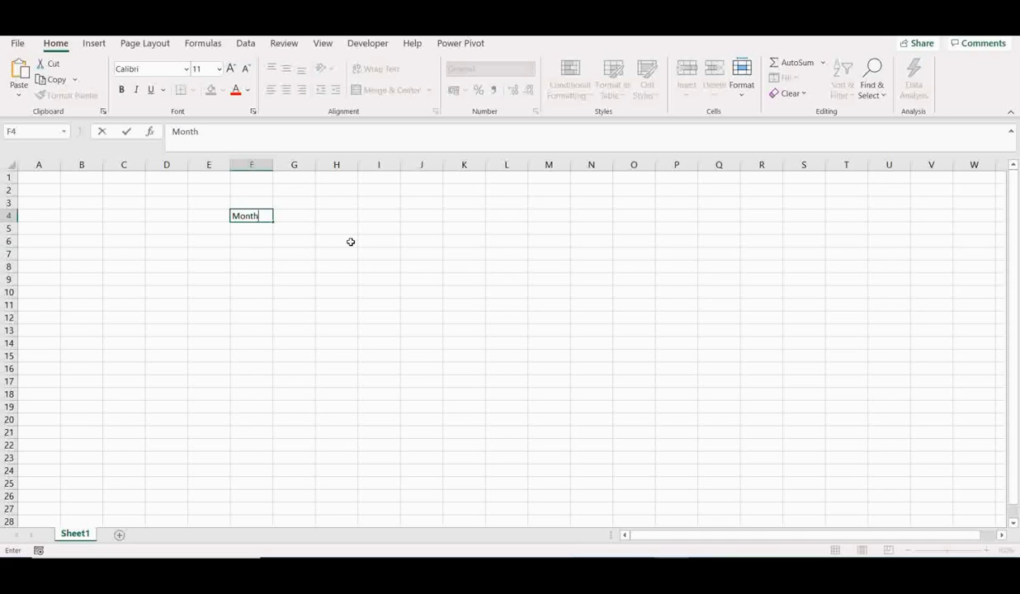
pyautogui.press('Tab')
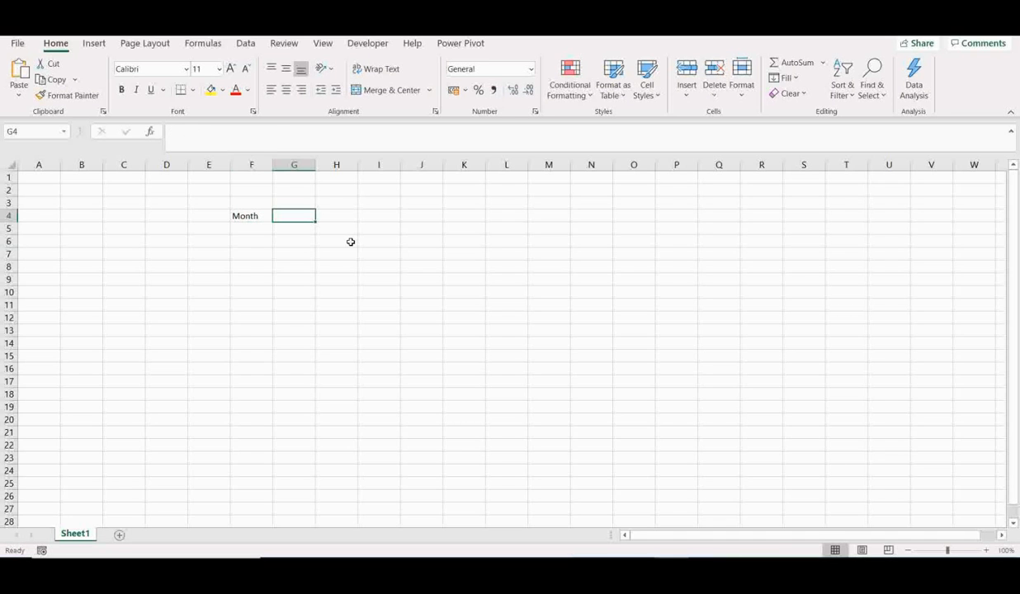
pyautogui.write('Quantity')
pyautogui.press('Return')
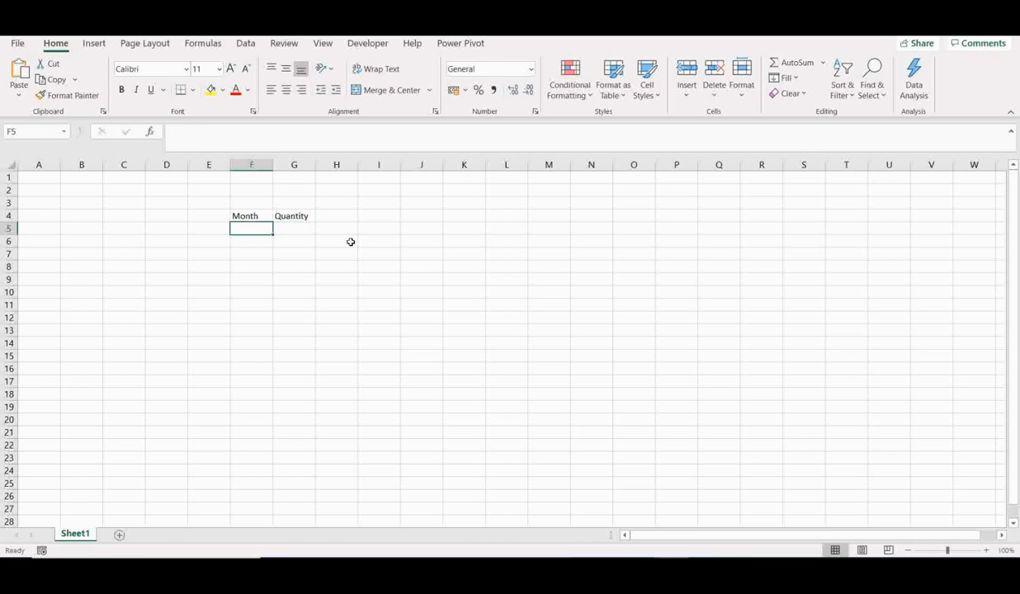
# Fill F5:F16 with the month abbreviations Jan through Dec as an automatic series
pyautogui.write('Jan')
pyautogui.press('Return')
pyautogui.write('Feb')
pyautogui.press('Return')
pyautogui.click(264, 232)
pyautogui.moveTo(265, 238); pyautogui.dragTo(266, 347)
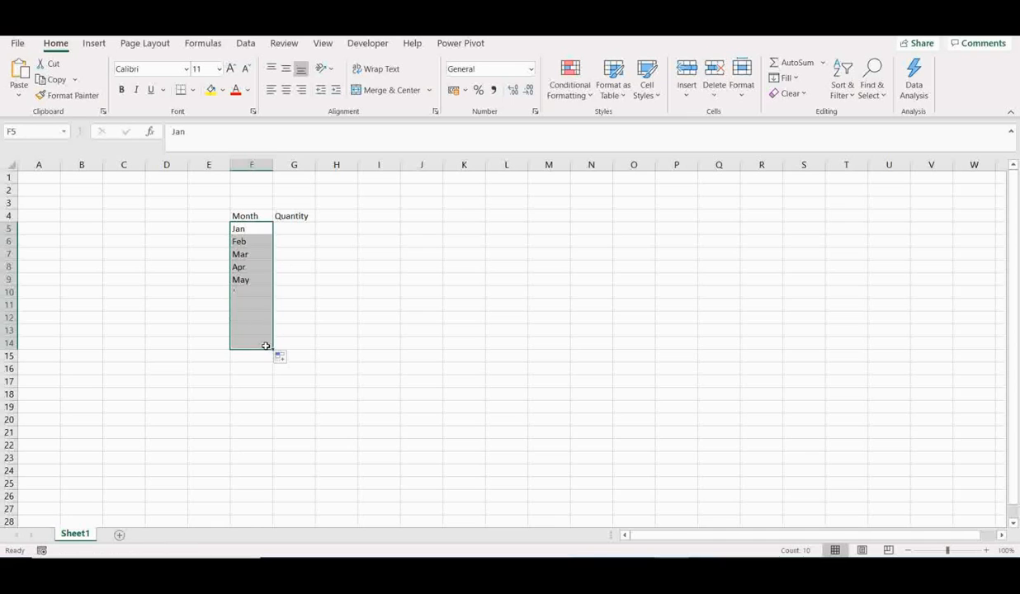
pyautogui.click(242, 244)
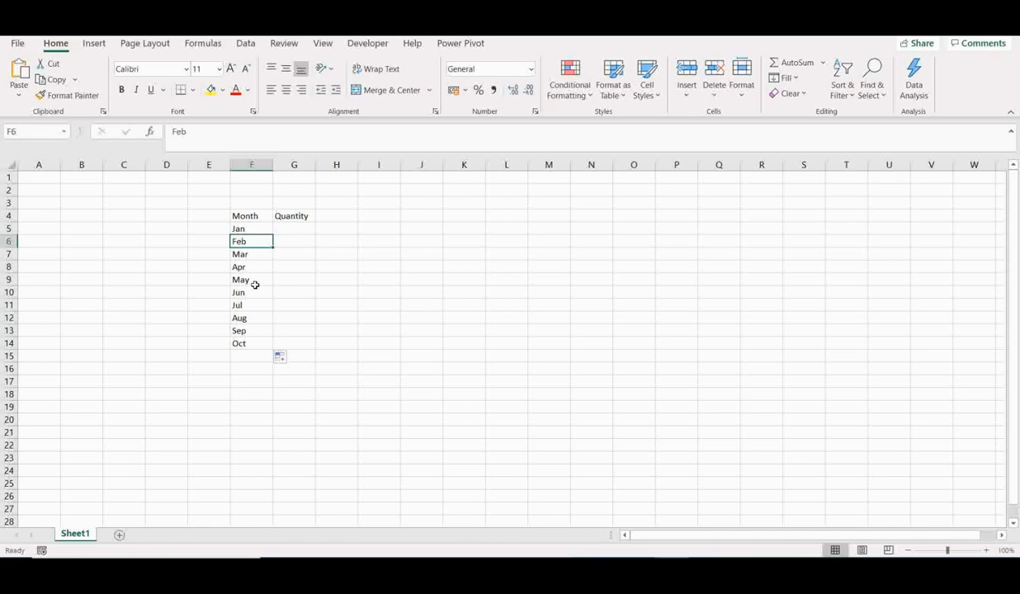
pyautogui.click(253, 328)
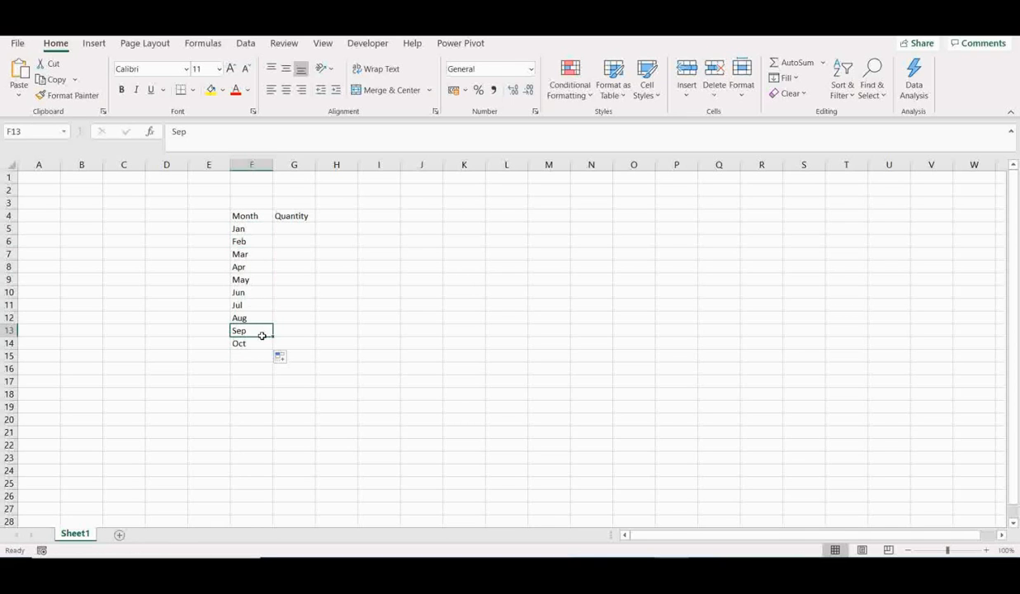
pyautogui.moveTo(261, 335); pyautogui.dragTo(273, 375)
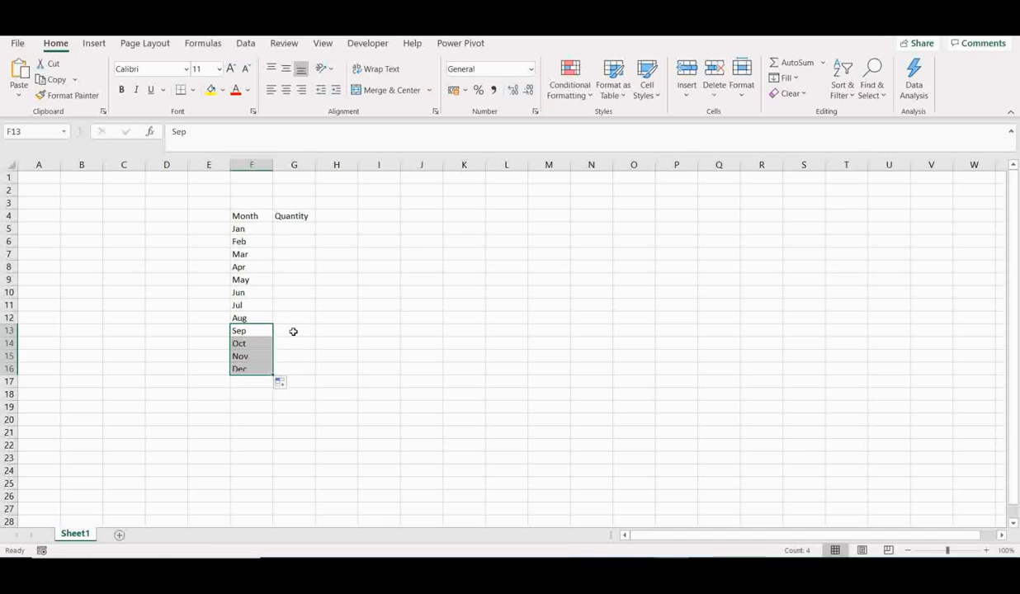
# Enter the quantities 10, 12, 18, 11, 22, 11, 13, 11, 26, 25, 14 and 5 for Jan to Dec in G5:G16
pyautogui.click(292, 226)
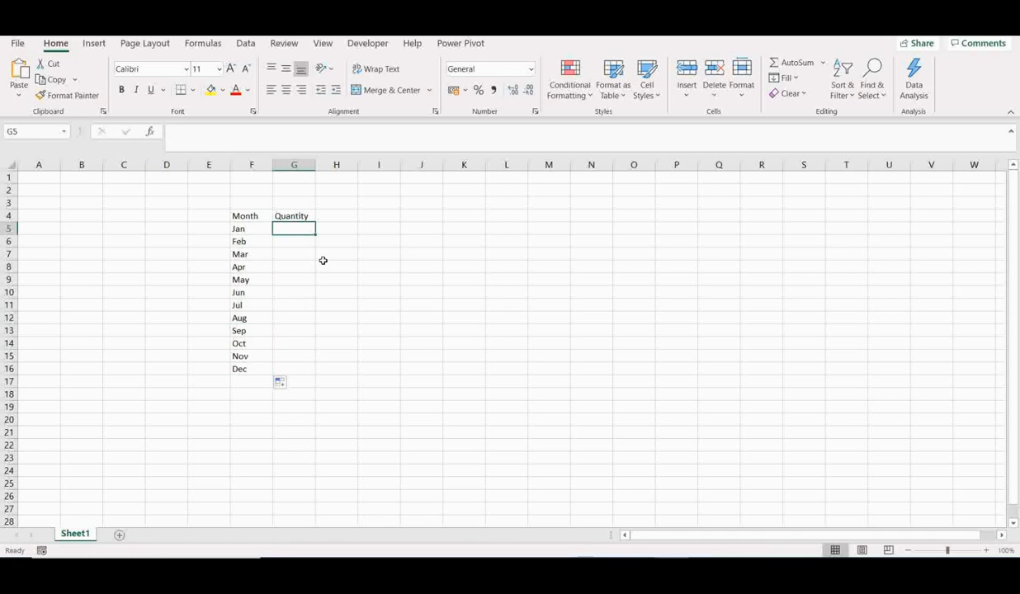
pyautogui.write('10')
pyautogui.press('Return')
pyautogui.write('12')
pyautogui.press('Return')
pyautogui.write('18')
pyautogui.press('Return')
pyautogui.write('11')
pyautogui.press('Return')
pyautogui.write('22')
pyautogui.press('Return')
pyautogui.write('11')
pyautogui.press('Return')
pyautogui.write('13')
pyautogui.press('Return')
pyautogui.write('11')
pyautogui.press('Return')
pyautogui.write('26')
pyautogui.press('Return')
pyautogui.write('25')
pyautogui.press('Return')
pyautogui.write('14')
pyautogui.press('Return')
pyautogui.write('5')
pyautogui.press('Return')
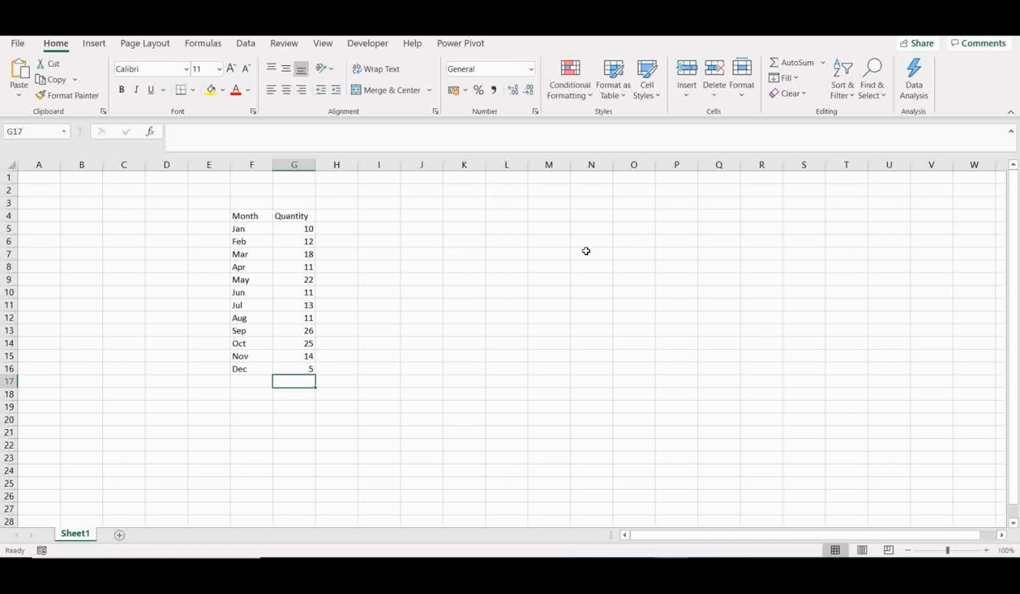
# Insert a 2-D pie chart of the data in F4:G16 and add data labels to its slices
pyautogui.moveTo(252, 216); pyautogui.dragTo(277, 368)
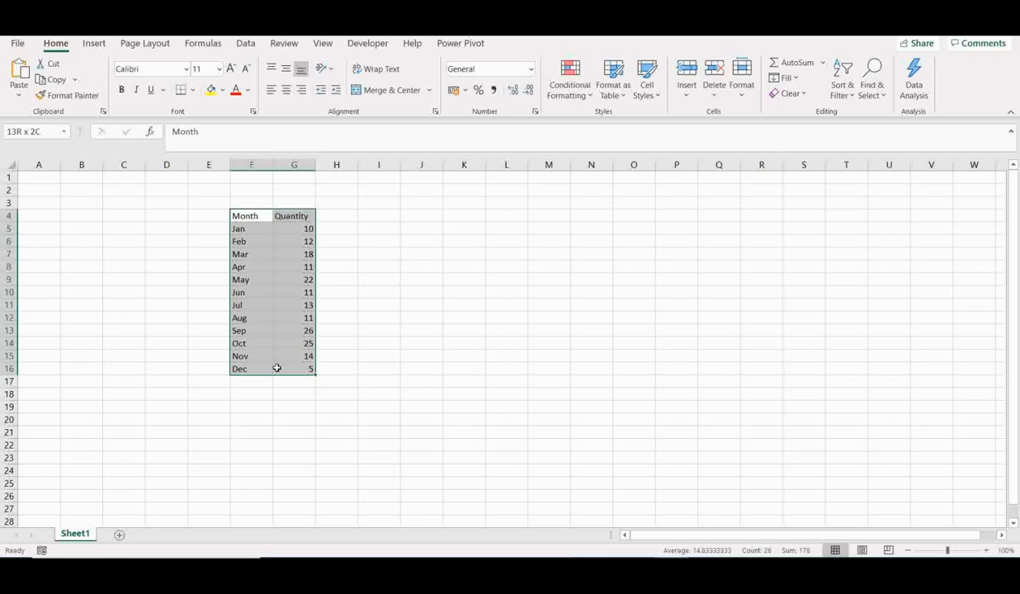
pyautogui.moveTo(277, 368); pyautogui.dragTo(277, 368)
pyautogui.click(96, 44)
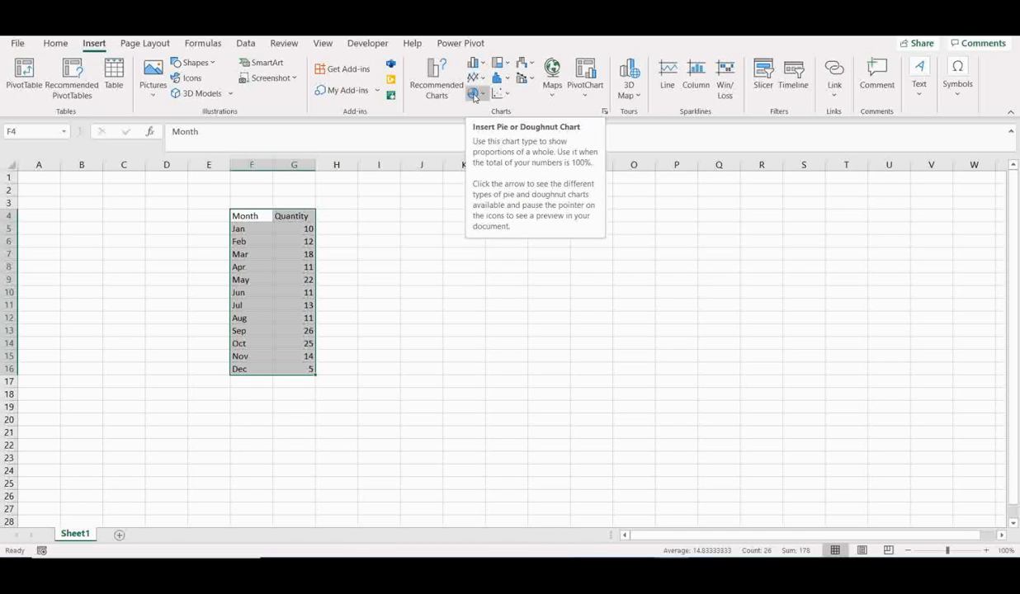
pyautogui.click(473, 96)
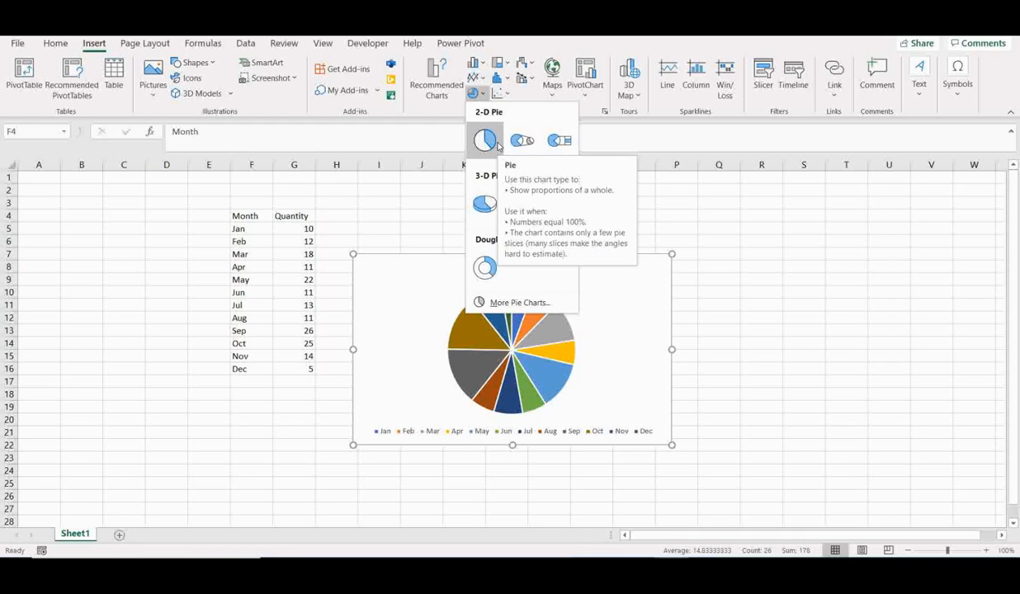
pyautogui.click(497, 146)
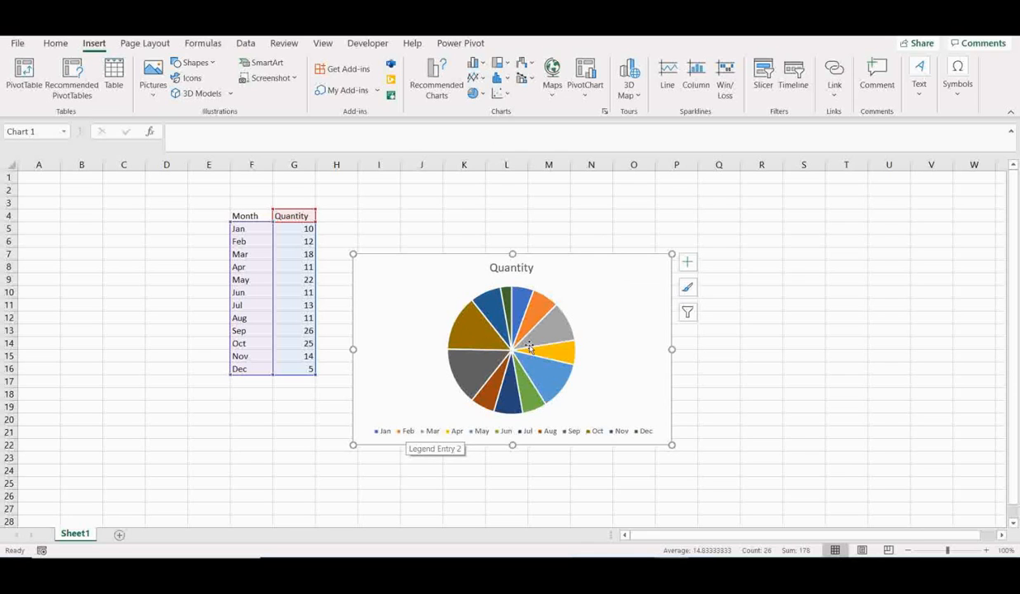
pyautogui.rightClick(541, 310)
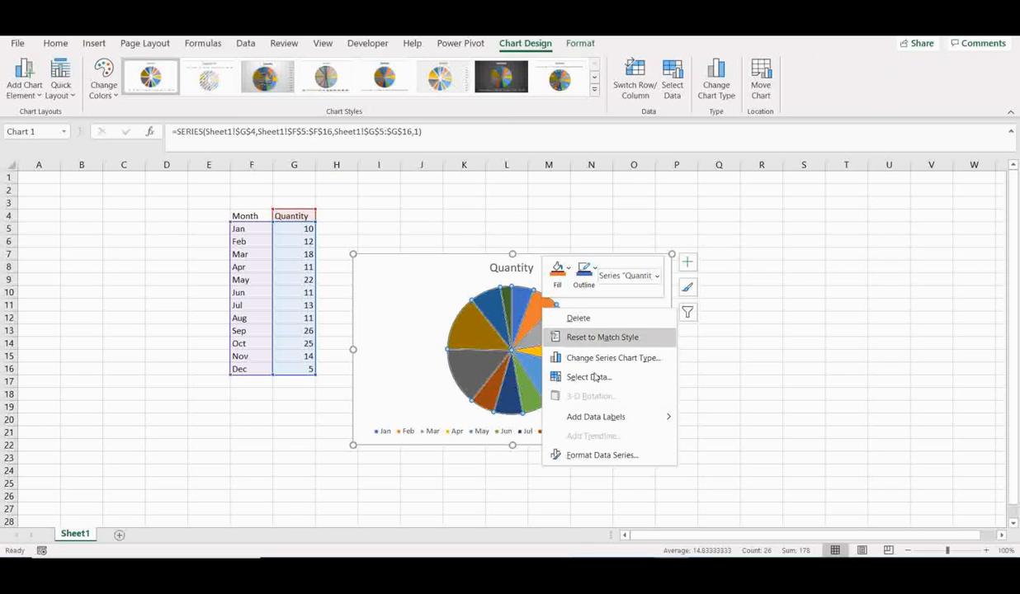
pyautogui.click(596, 417)
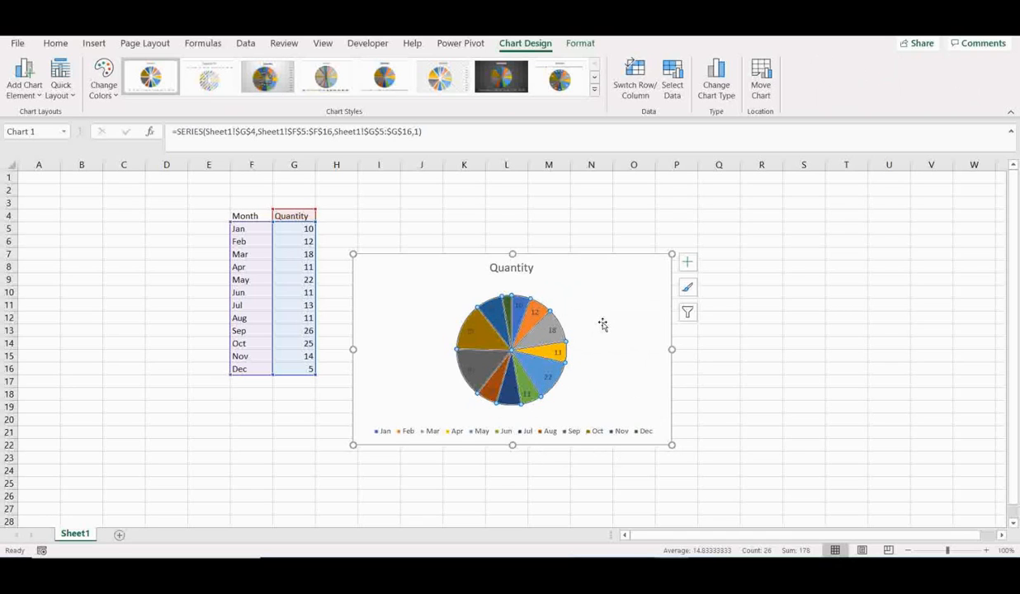
# Replace the 2-D pie chart with a 3-D pie chart of F4:G16, positioned with its upper-left corner around J5
pyautogui.click(618, 264)
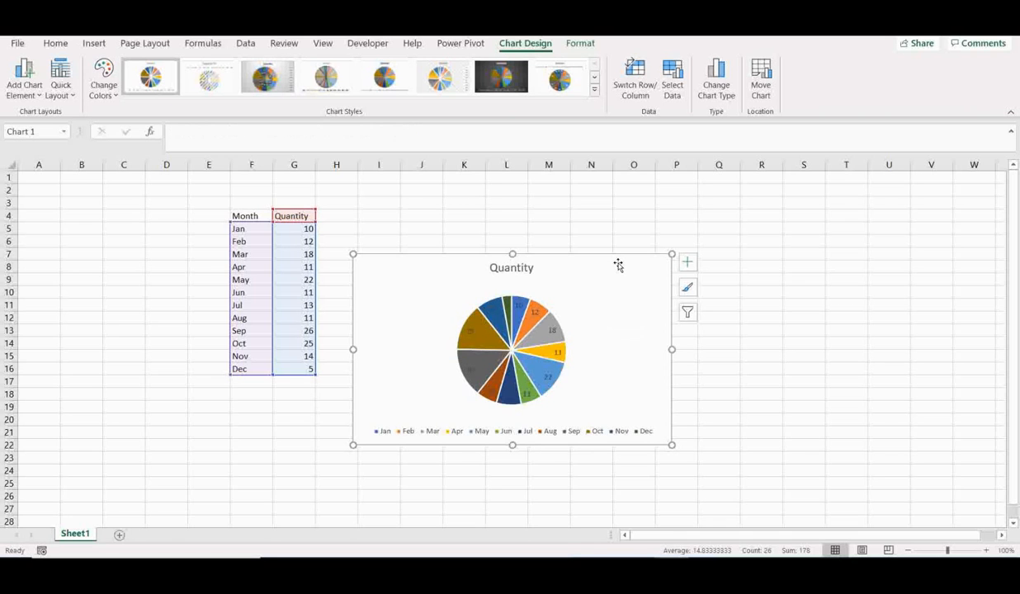
pyautogui.press('Delete')
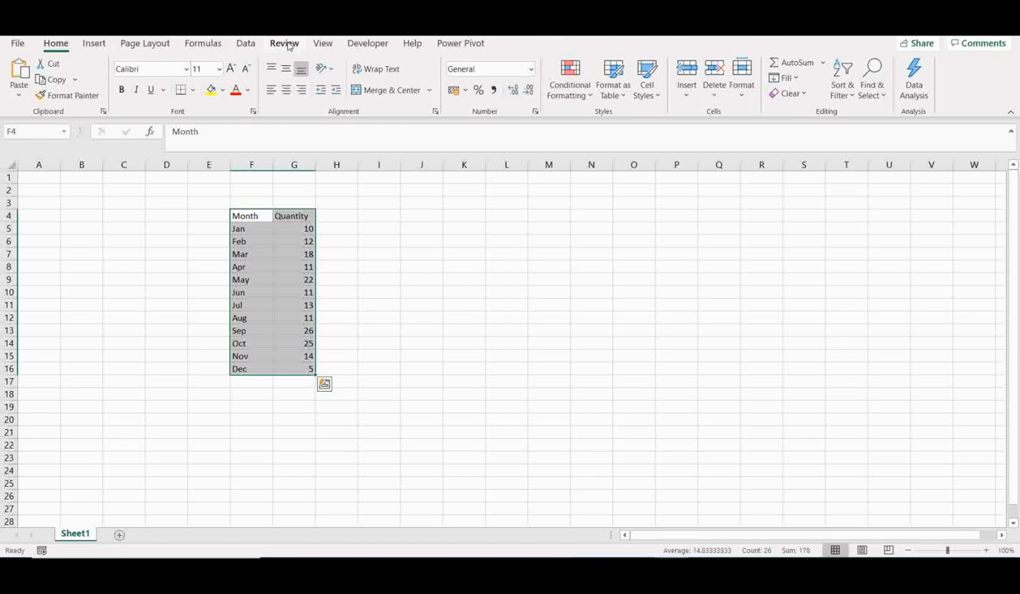
pyautogui.click(98, 44)
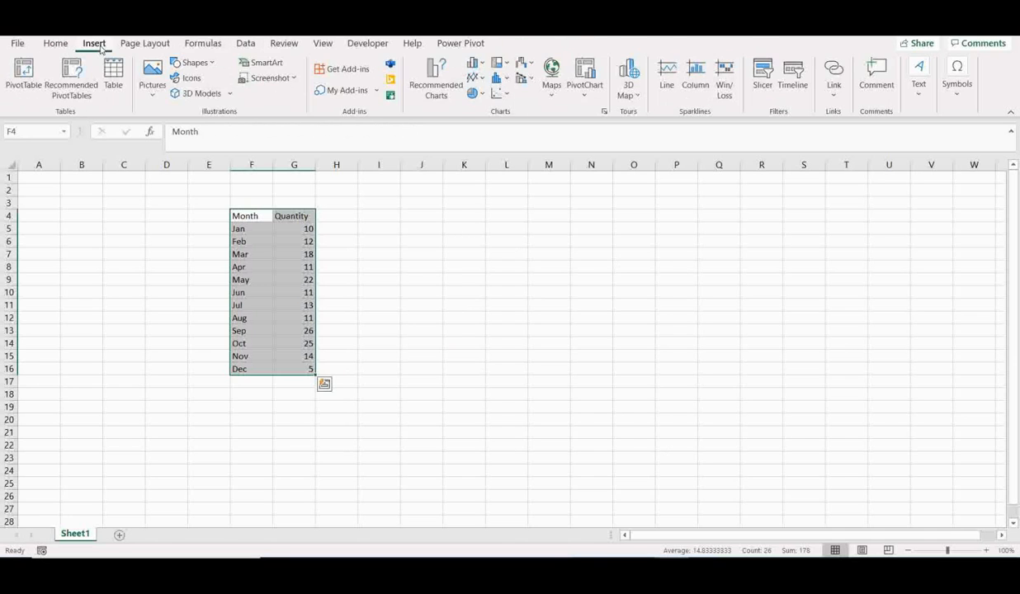
pyautogui.click(476, 95)
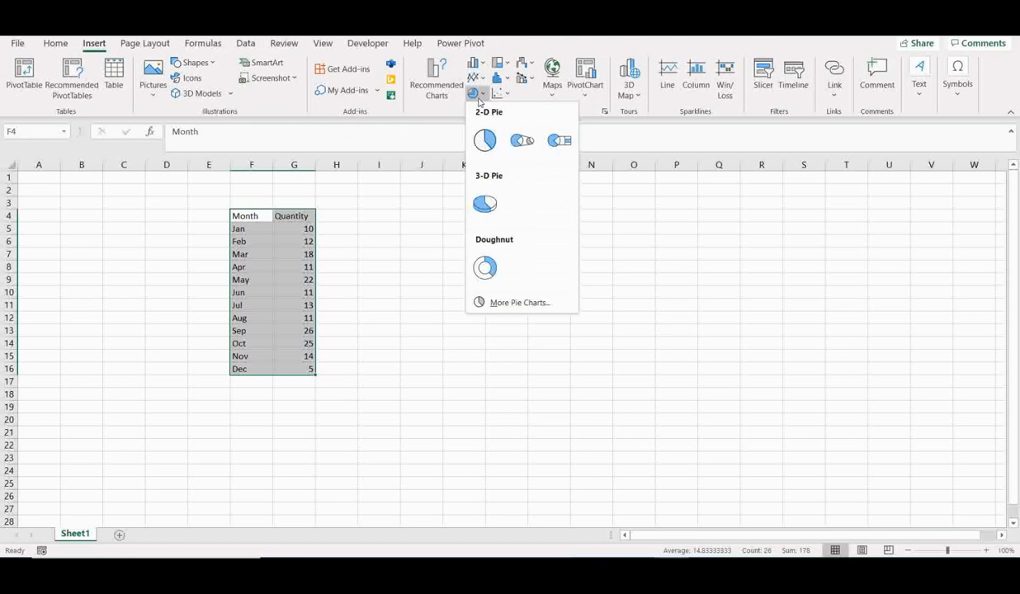
pyautogui.click(487, 203)
pyautogui.moveTo(630, 271); pyautogui.dragTo(699, 245)
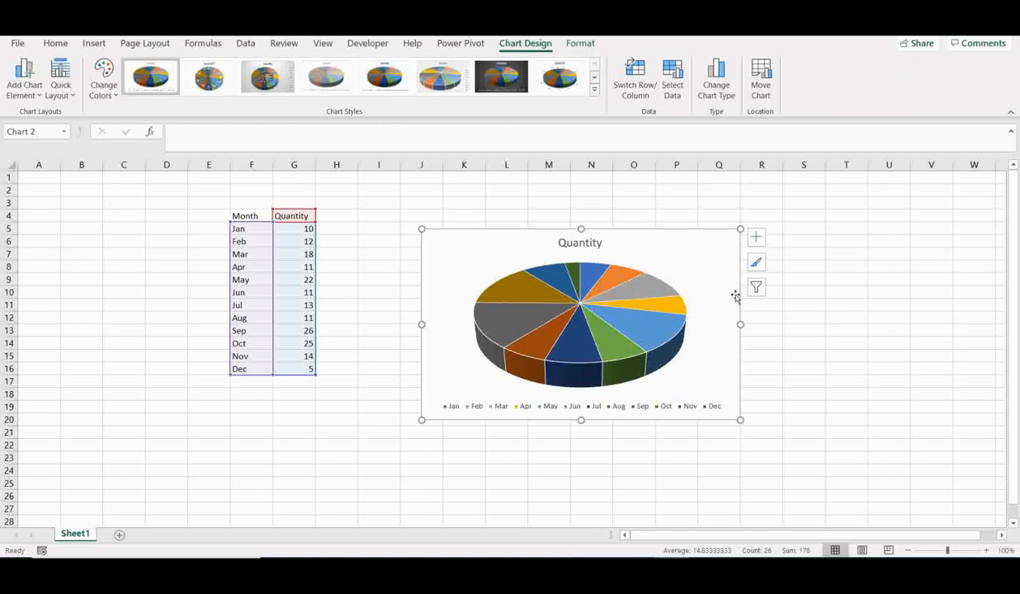
# Add data labels to the slices of the 3-D pie chart
pyautogui.rightClick(608, 279)
pyautogui.click(666, 386)
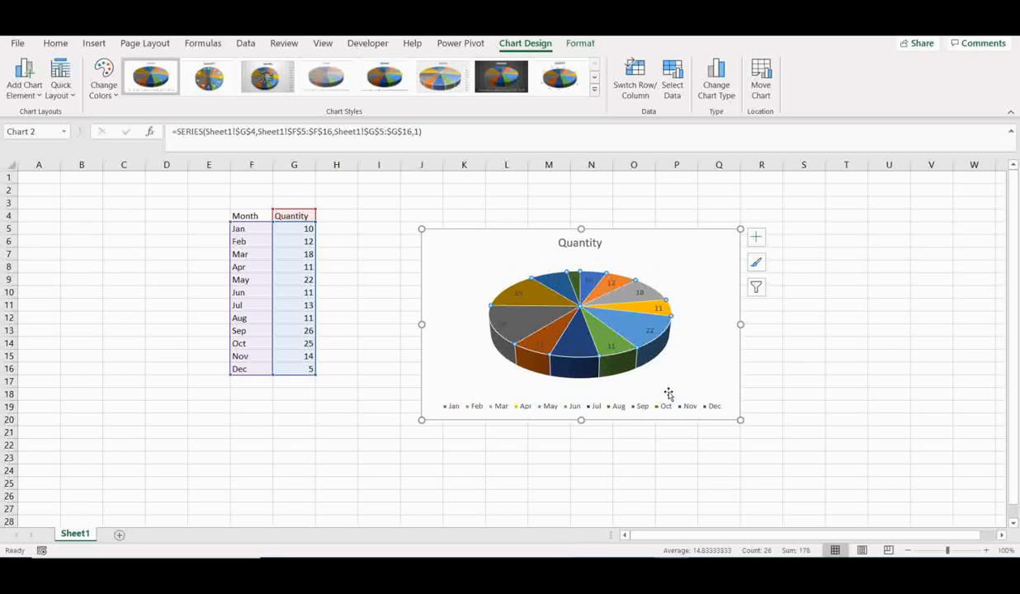
pyautogui.click(880, 368)
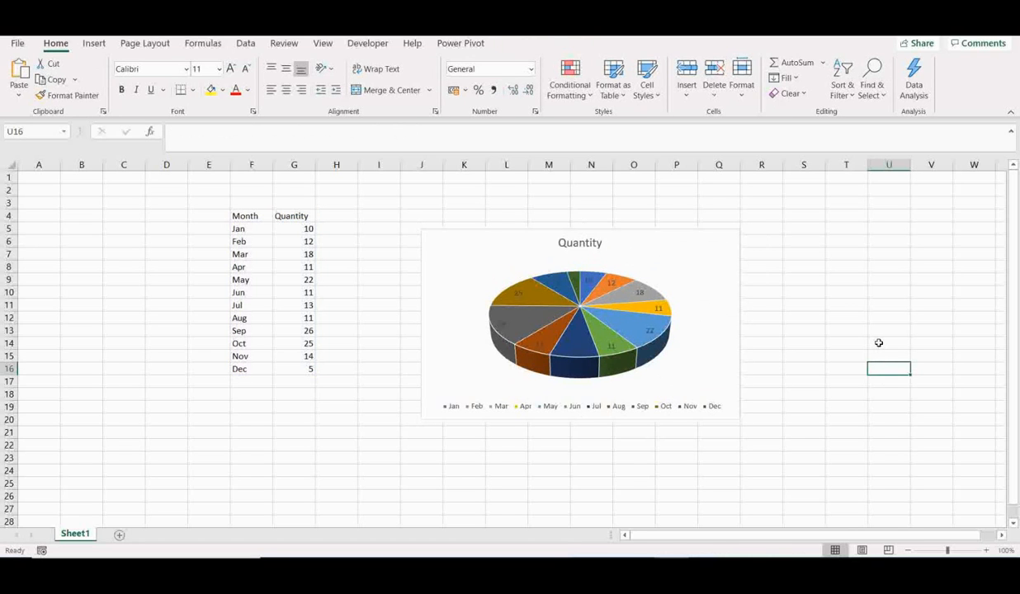
# Delete the 3-D pie chart and insert a doughnut chart of F4:G16, positioned with its upper-left corner around J7
pyautogui.click(705, 254)
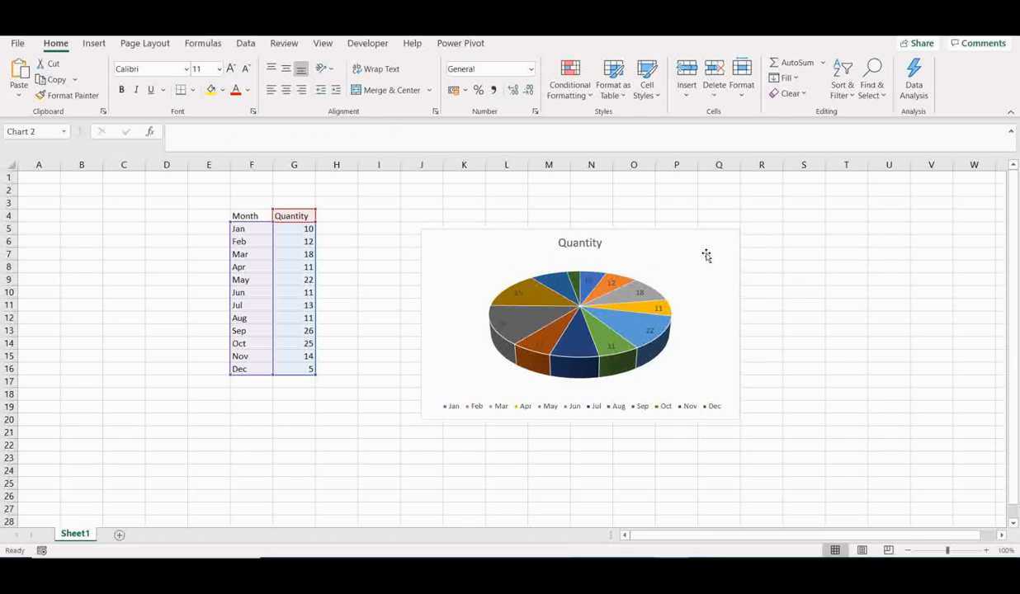
pyautogui.press('Delete')
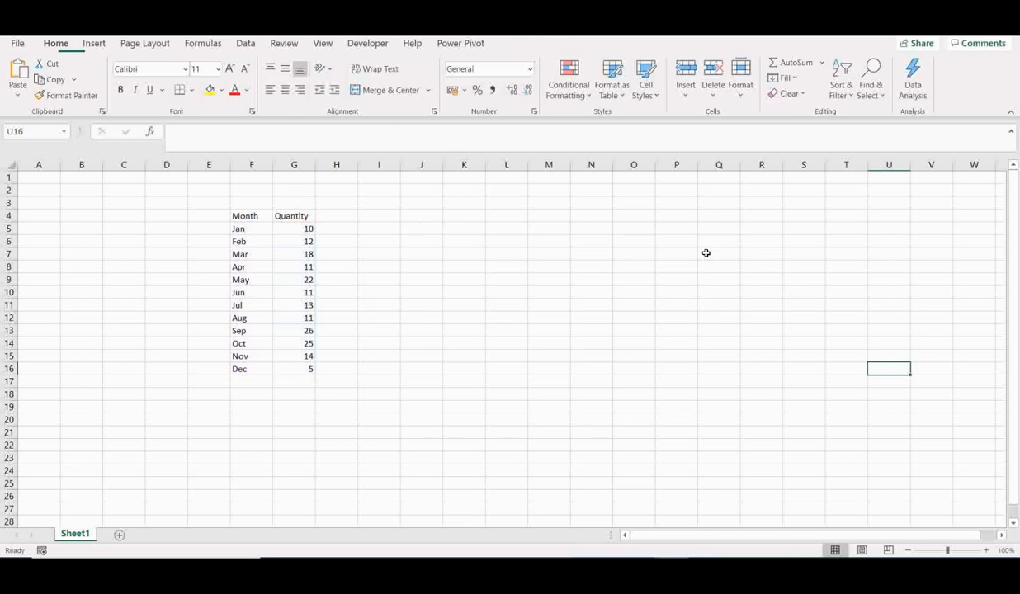
pyautogui.moveTo(241, 212); pyautogui.dragTo(309, 372)
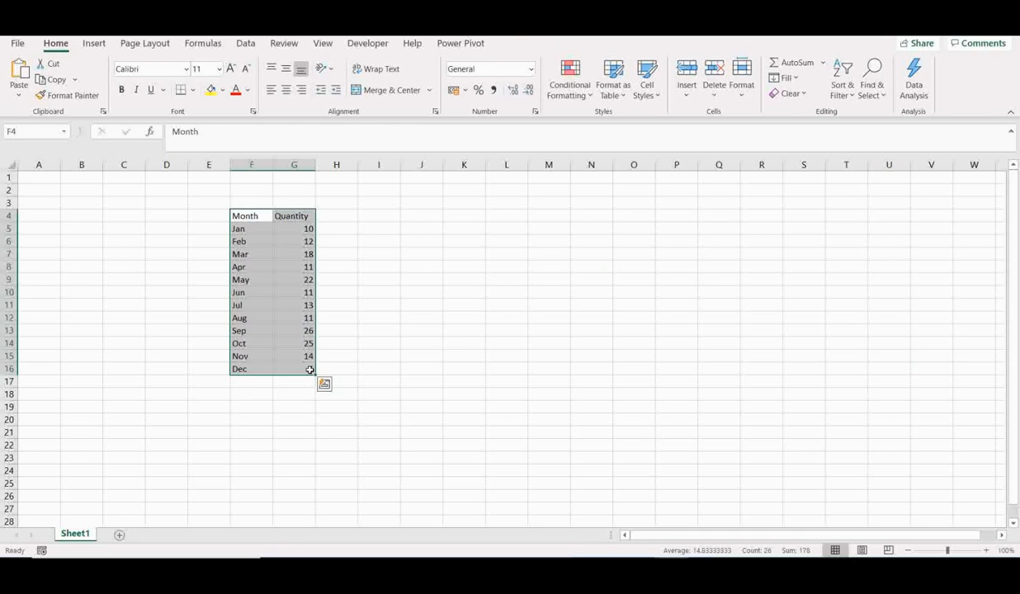
pyautogui.click(94, 43)
pyautogui.click(483, 95)
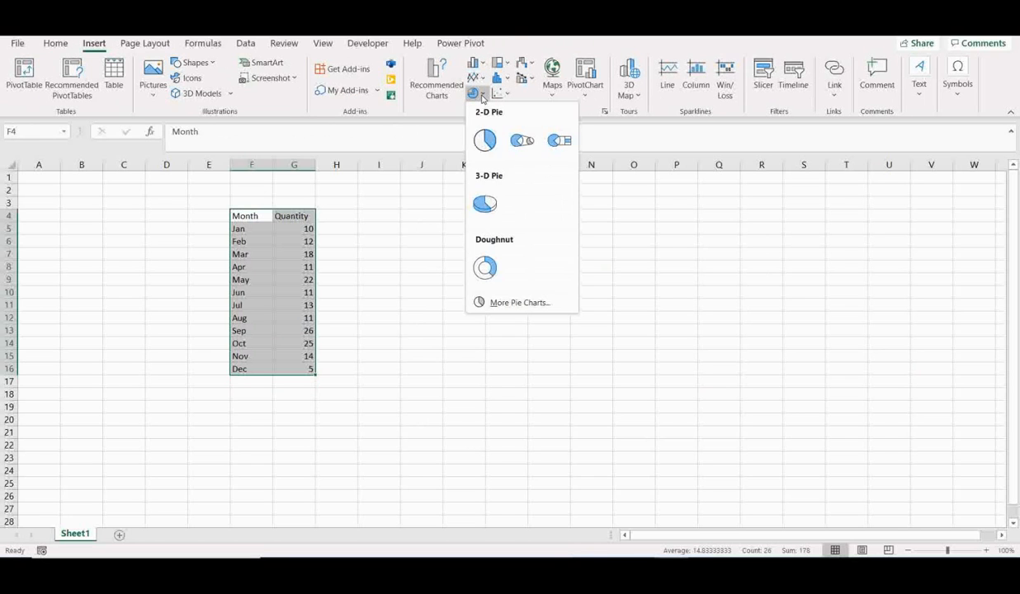
pyautogui.click(484, 267)
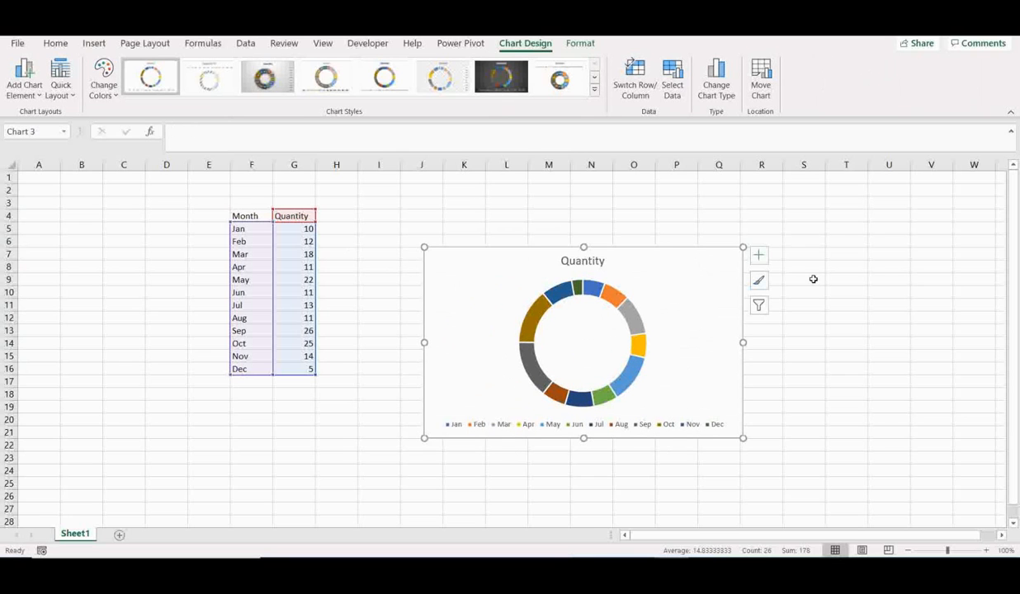
pyautogui.click(920, 327)
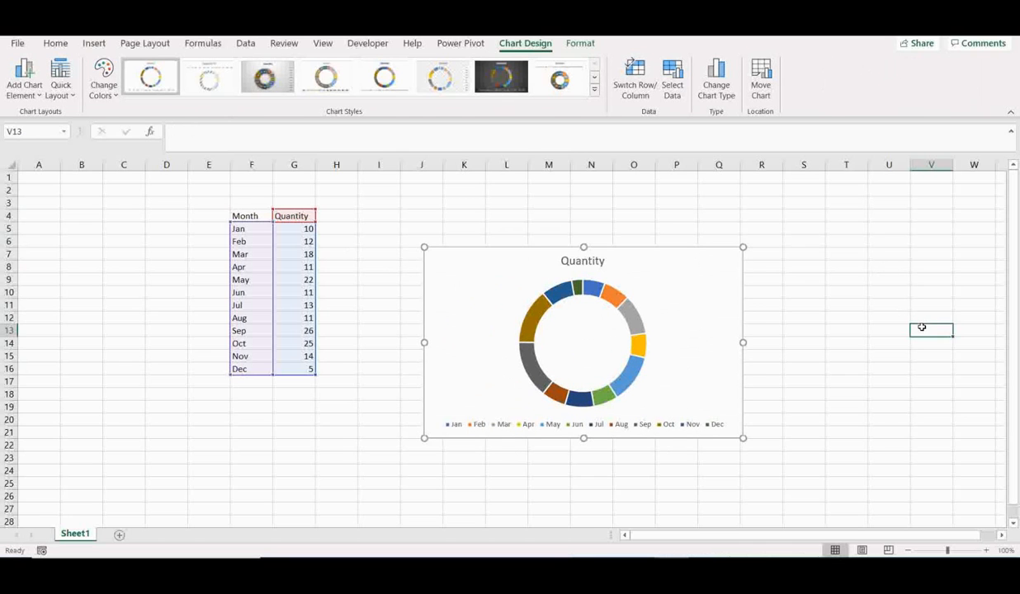
# Add data labels to the segments of the doughnut chart
pyautogui.rightClick(593, 288)
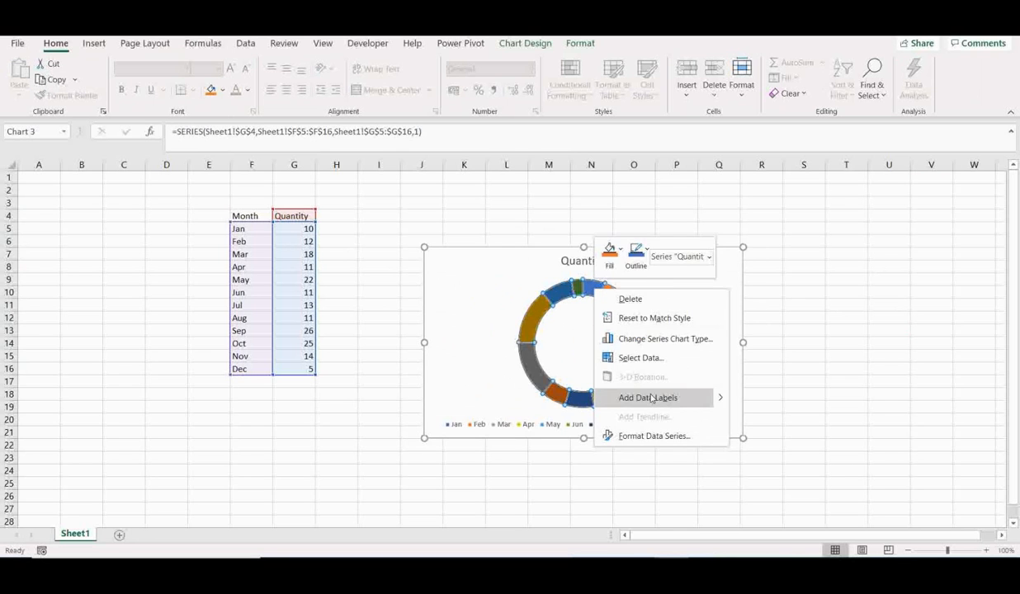
pyautogui.click(652, 397)
pyautogui.click(844, 343)
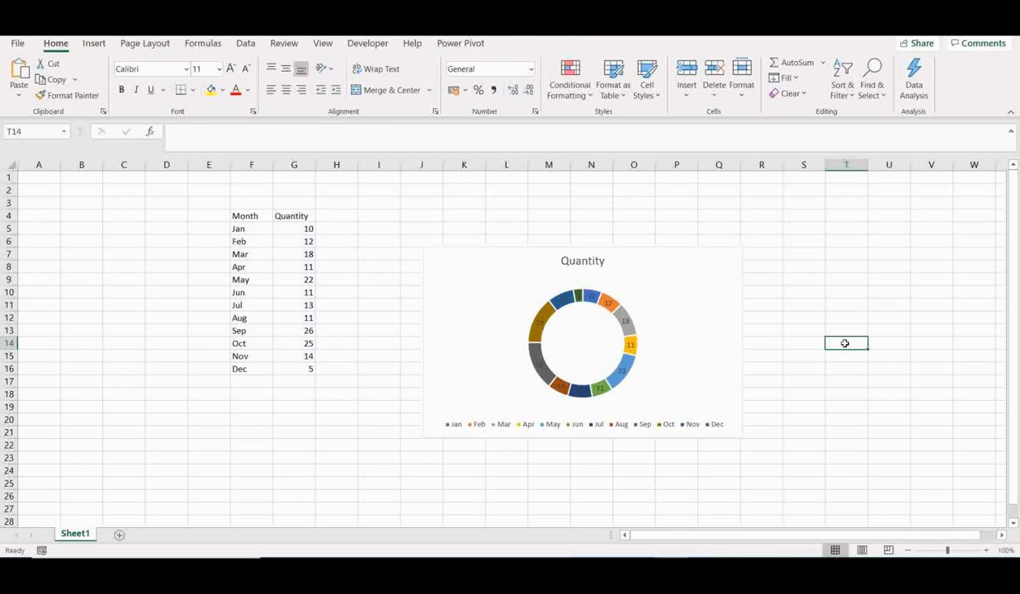
# Enlarge the doughnut chart from its upper-right corner so it spans about J3 to R21
pyautogui.click(723, 269)
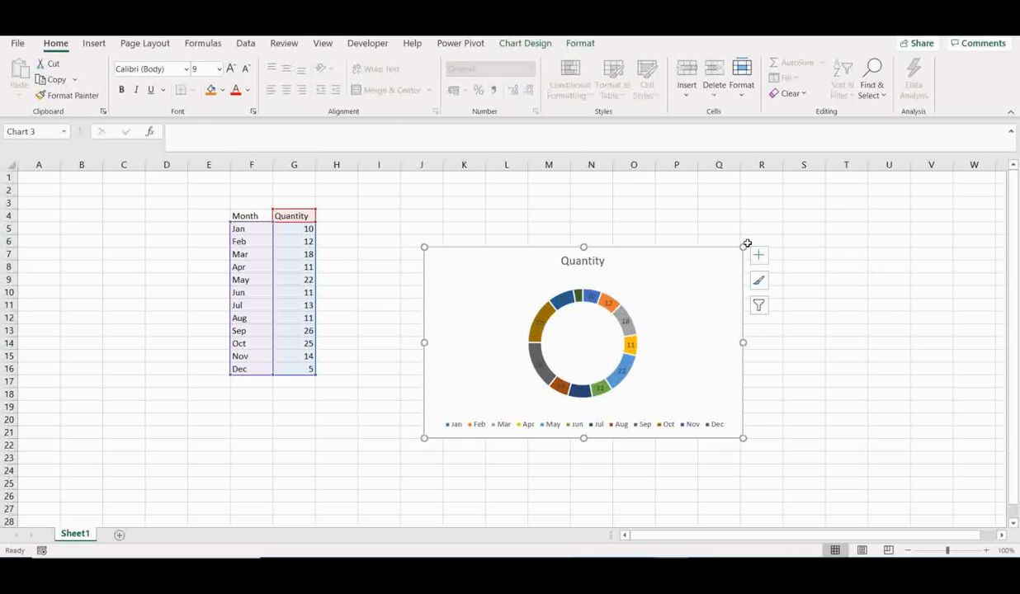
pyautogui.moveTo(741, 249); pyautogui.dragTo(781, 199)
pyautogui.click(885, 343)
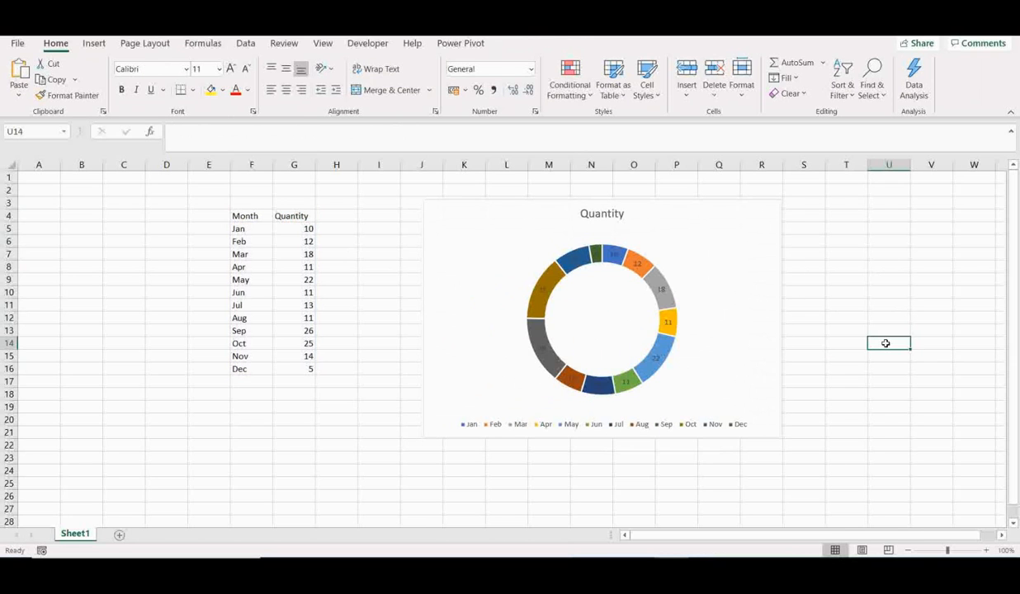